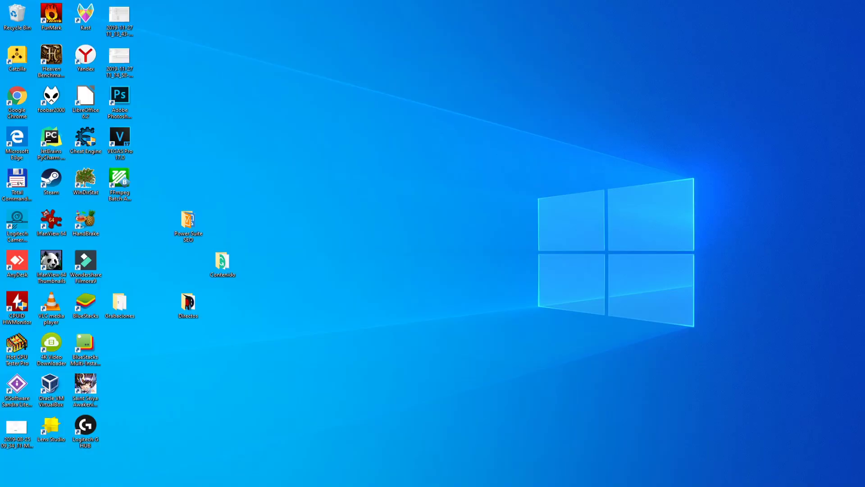
key("alt+Tab")
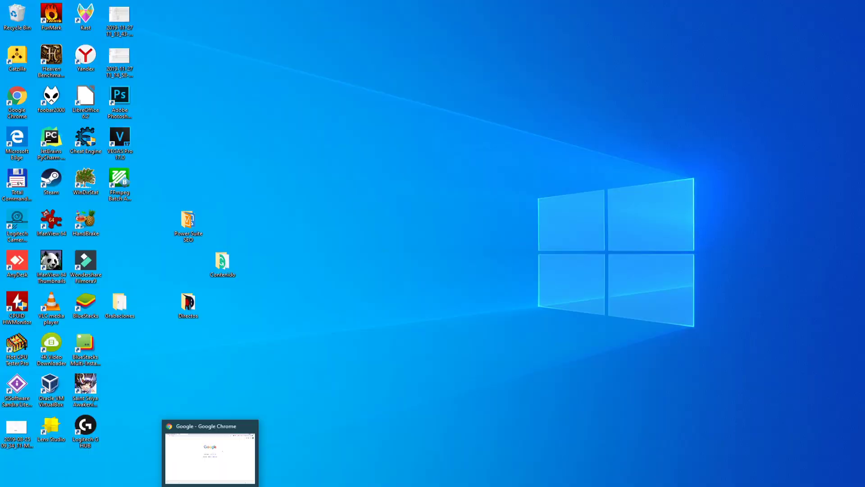
left_click(160, 22)
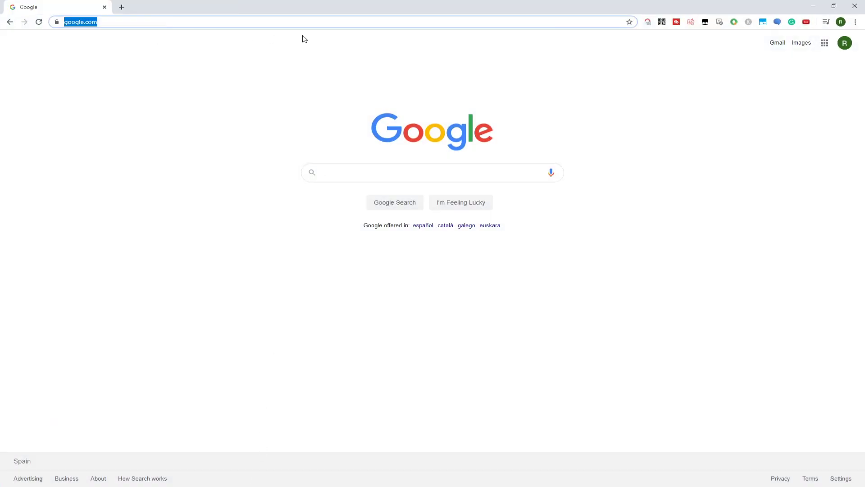
type("https://bstk.me/mx8rMBnnq")
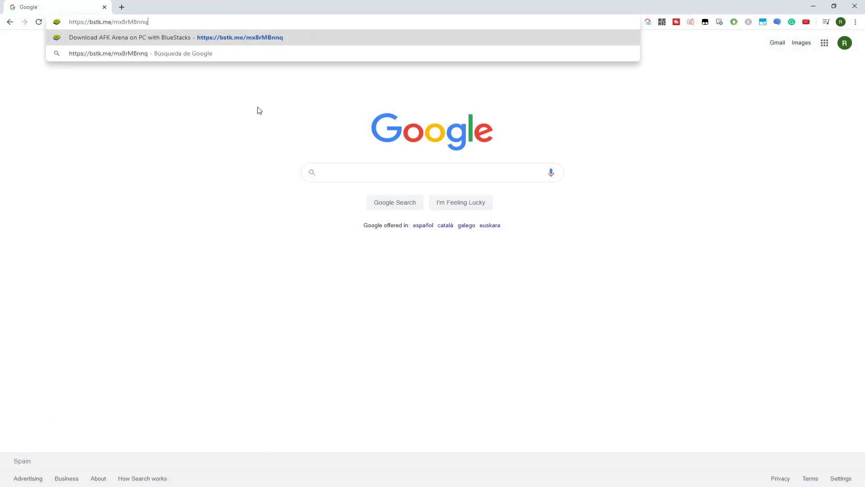
left_click(231, 139)
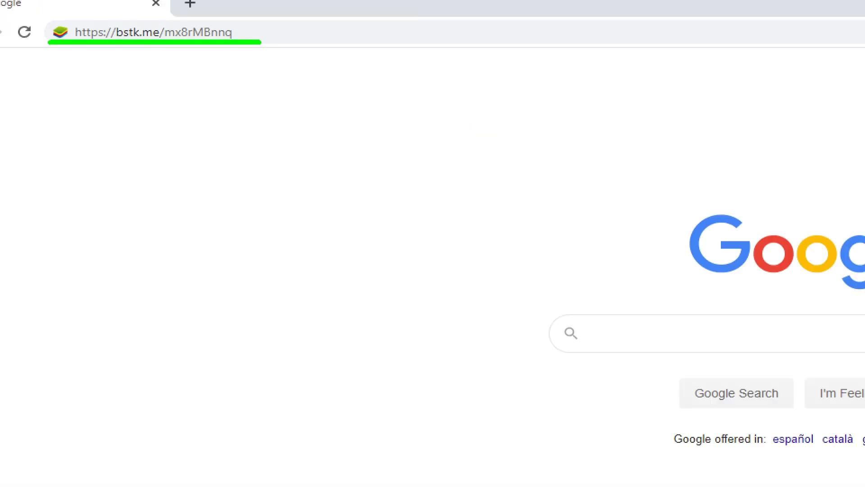
left_click(277, 31)
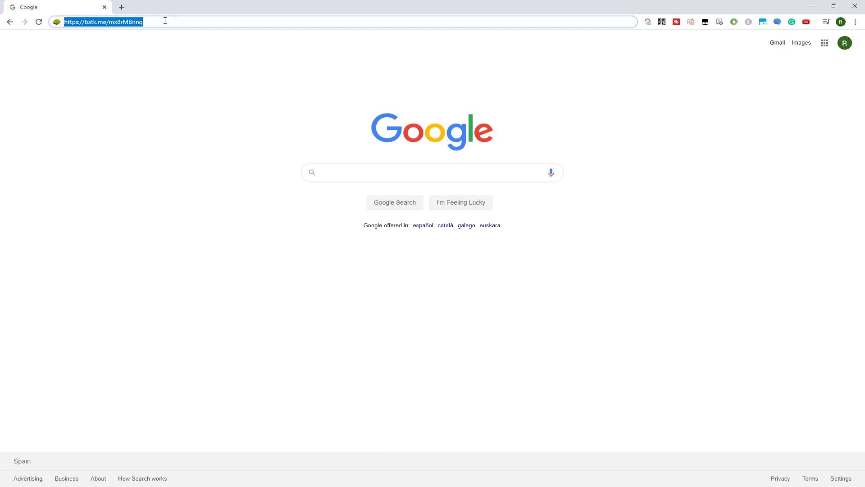
key("Return")
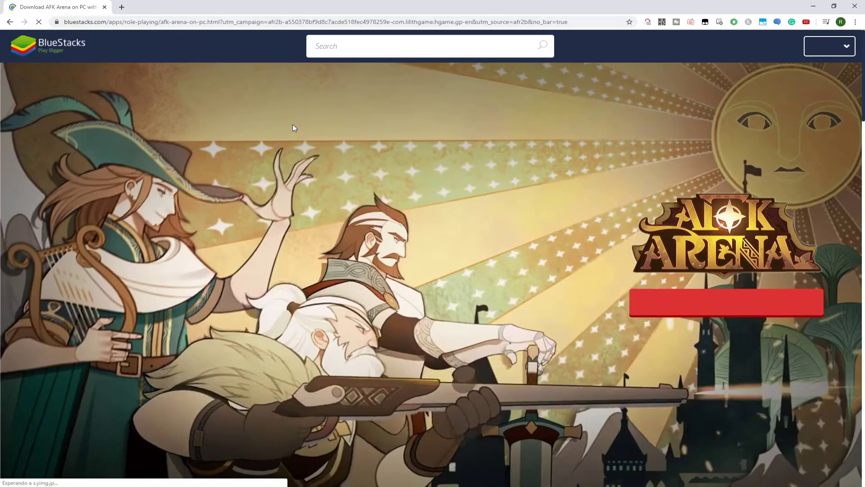
Look through the AFK Arena page on the BlueStacks site and download AFK Arena for PC.
scroll(273, 95, "down", 2)
scroll(273, 93, "down", 10)
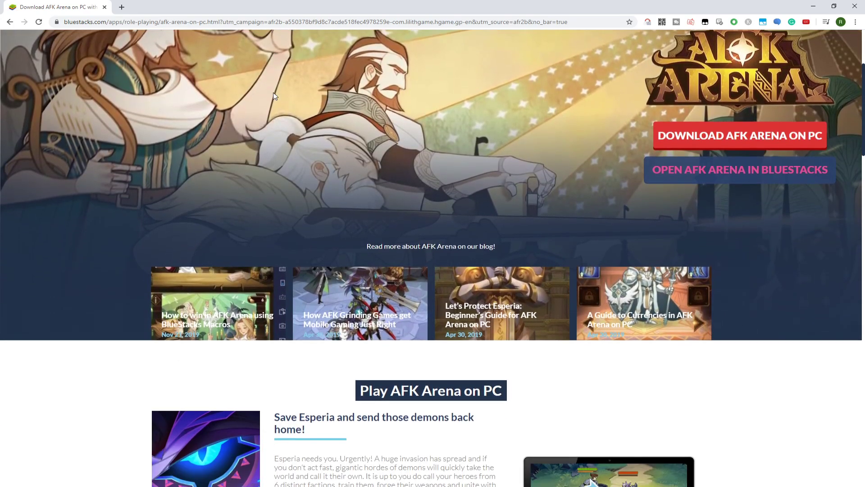
scroll(273, 97, "down", 12)
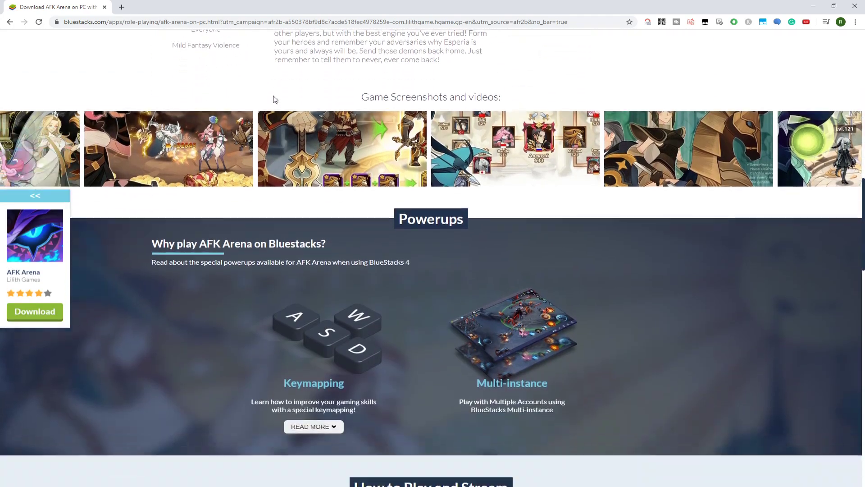
scroll(274, 103, "down", 12)
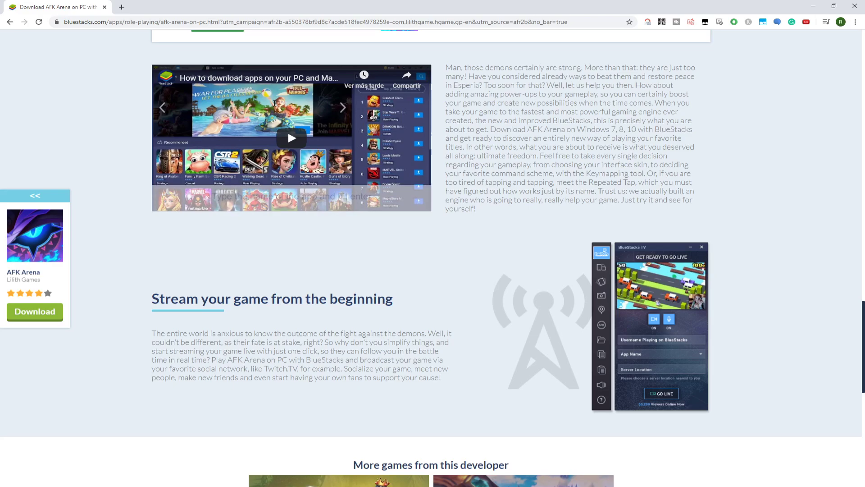
scroll(276, 117, "up", 12)
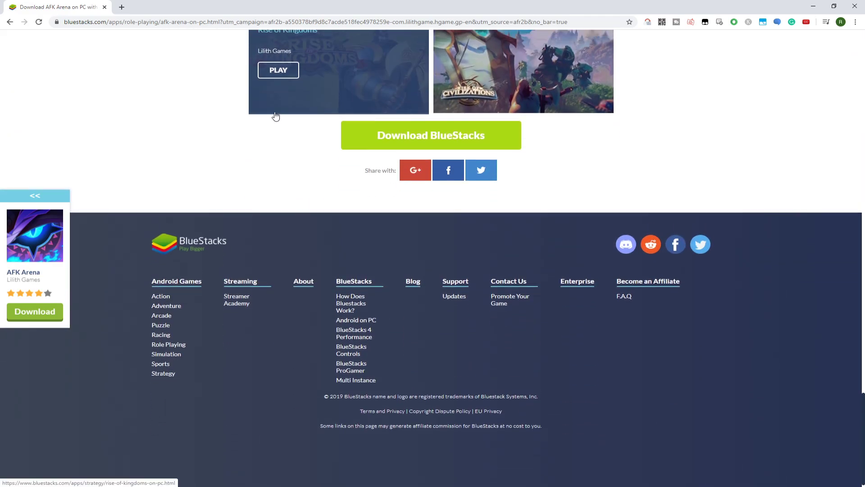
scroll(277, 115, "up", 12)
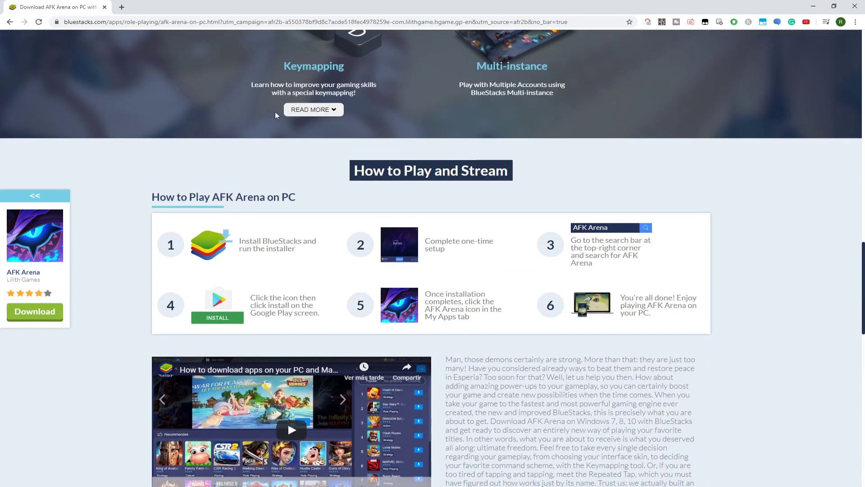
scroll(276, 116, "up", 5)
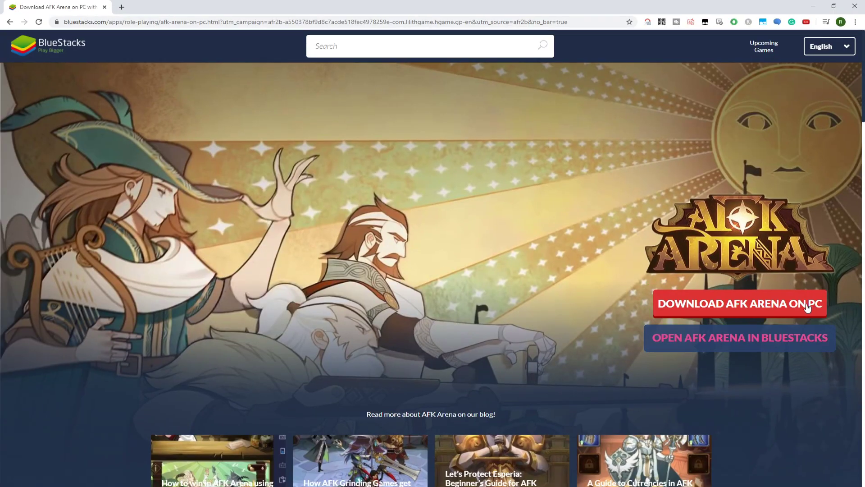
left_click(751, 306)
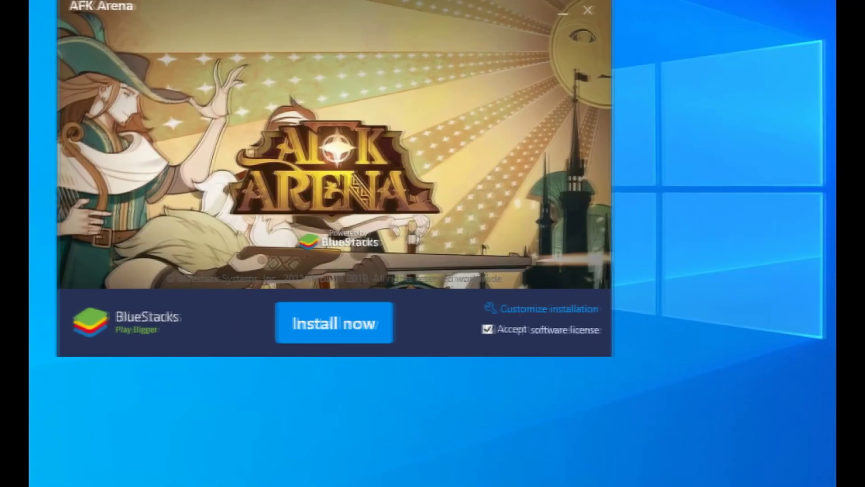
Check the BlueStacks data path in the installer's custom options, return without changing it, and start the installation.
left_click_drag(485, 318, 568, 318)
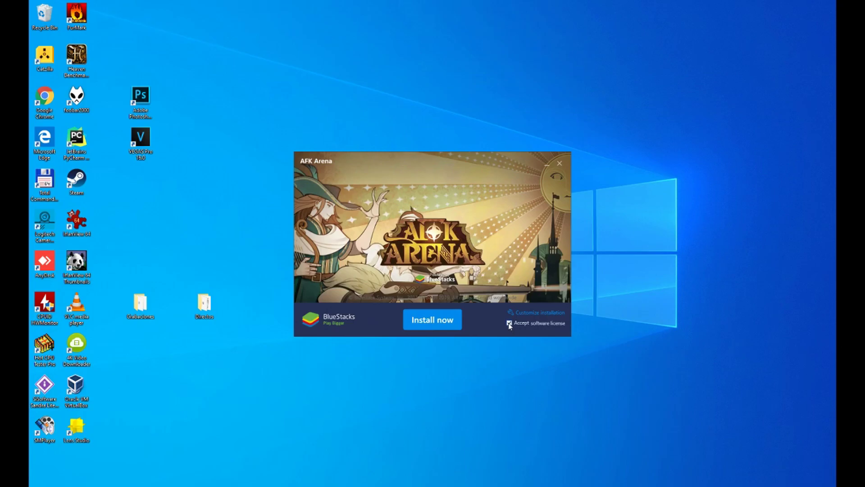
left_click(533, 313)
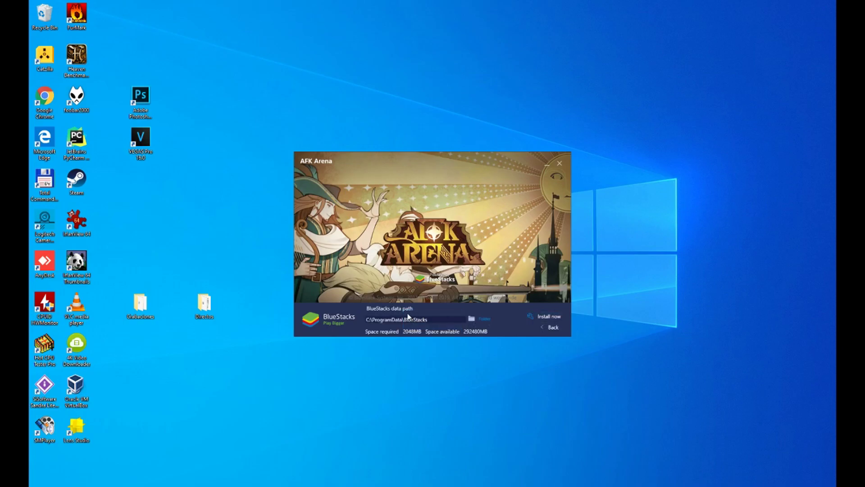
left_click(553, 328)
left_click(432, 319)
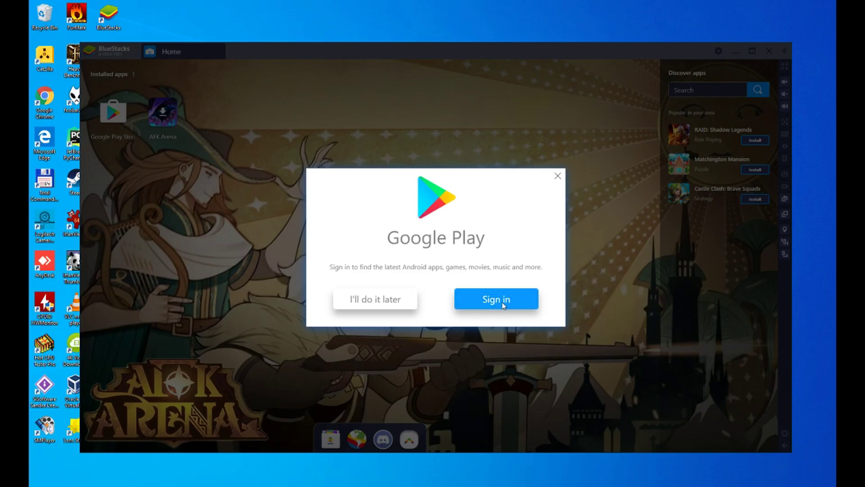
Sign in to Google Play with the Google account and agree to the Google terms of service.
left_click(504, 302)
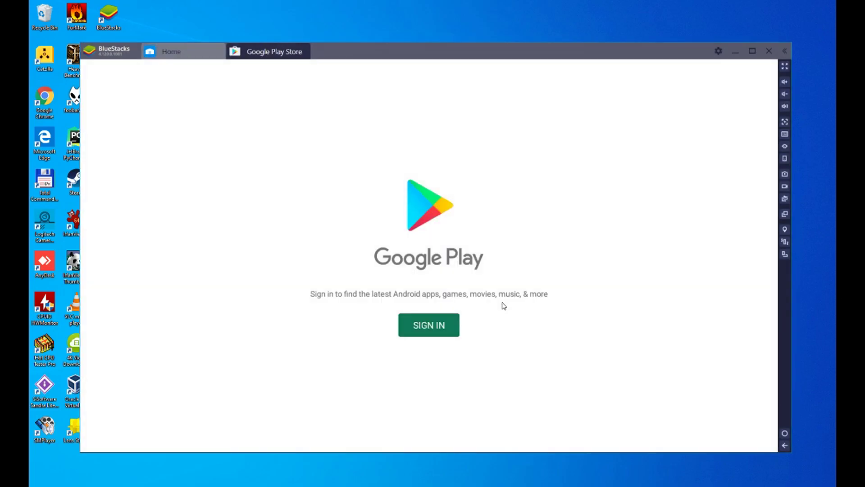
left_click(434, 328)
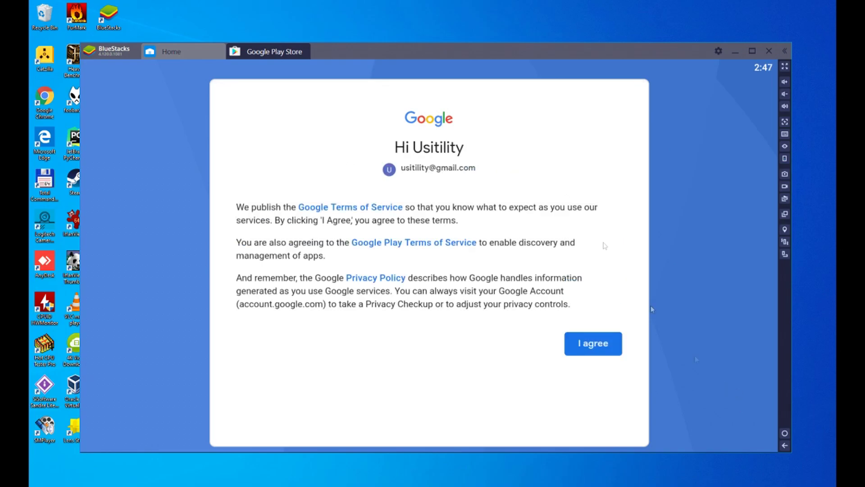
left_click(598, 347)
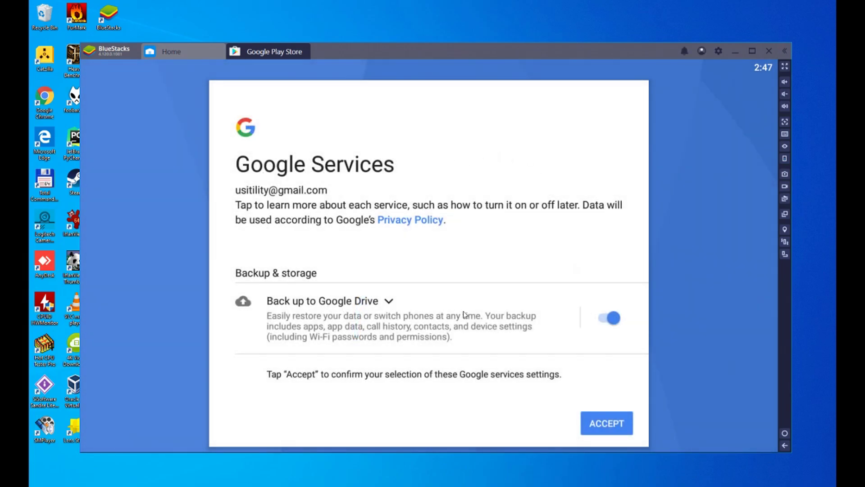
Toggle the Back up to Google Drive option and accept the Google Services settings.
left_click(597, 313)
left_click(605, 317)
left_click(601, 425)
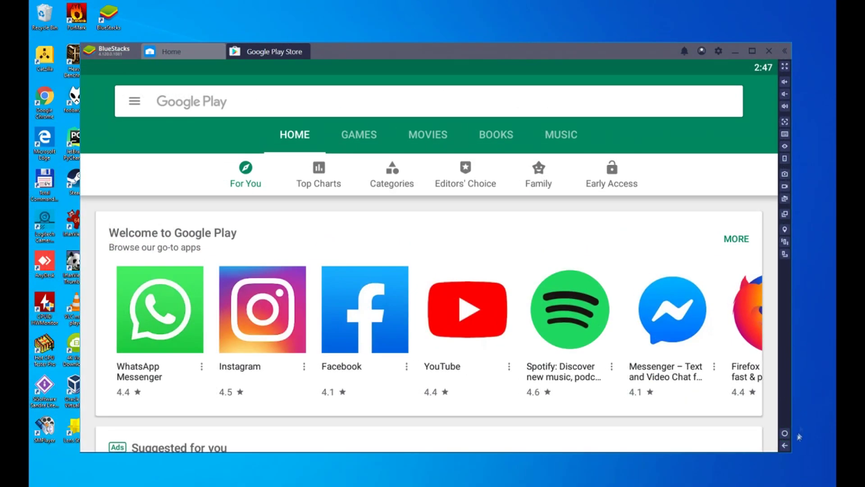
Return to the BlueStacks home screen and set the language preference to español (España), leaving the settings closed.
left_click(785, 433)
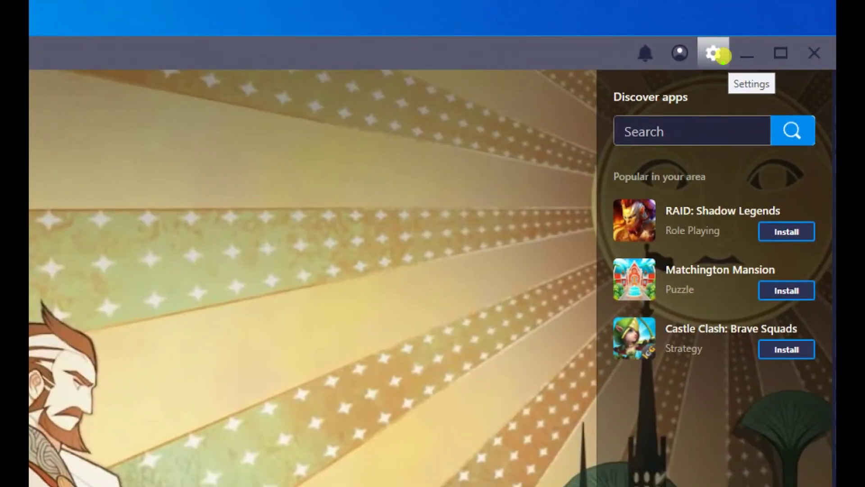
left_click(719, 52)
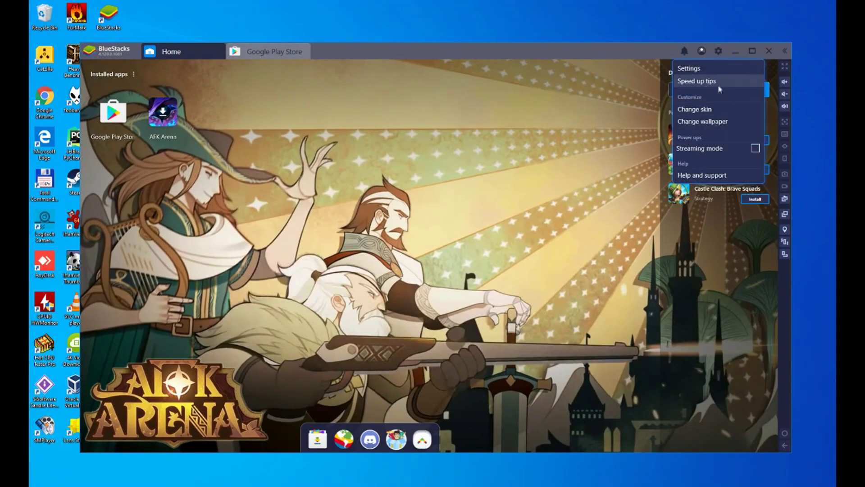
left_click(711, 70)
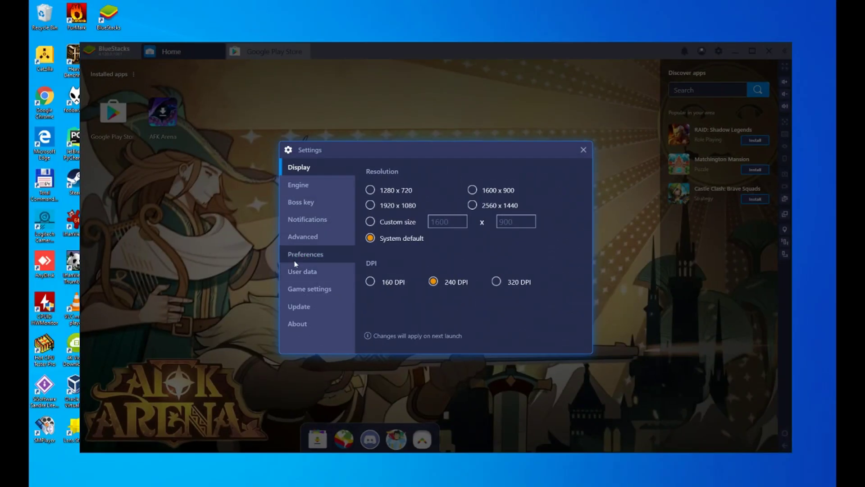
left_click(295, 256)
left_click(535, 121)
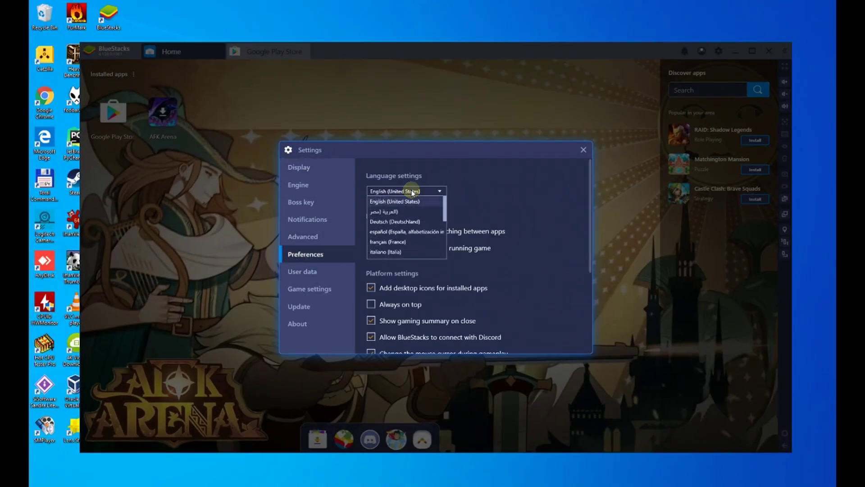
left_click(425, 232)
left_click(583, 150)
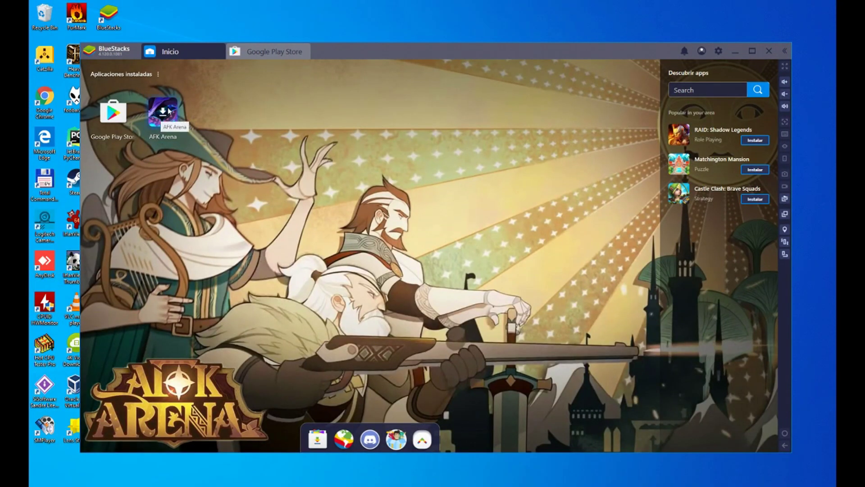
Install AFK Arena from its Google Play page, skipping the payment option in the account setup.
left_click(167, 118)
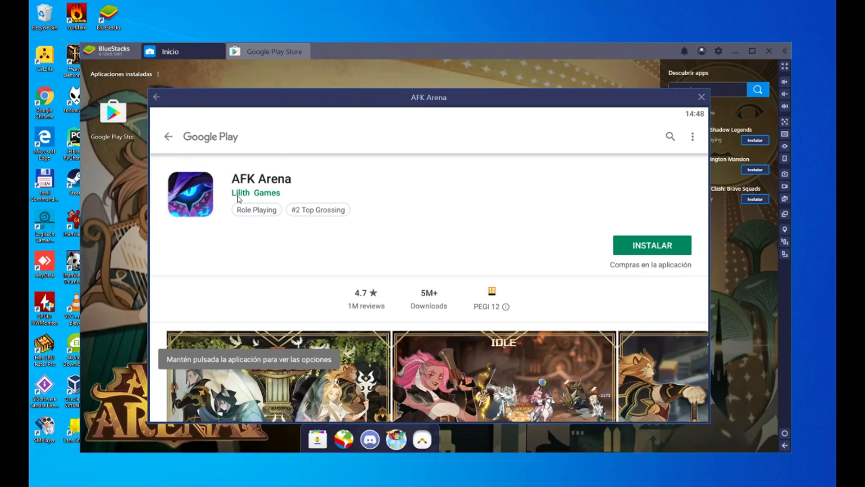
left_click(649, 246)
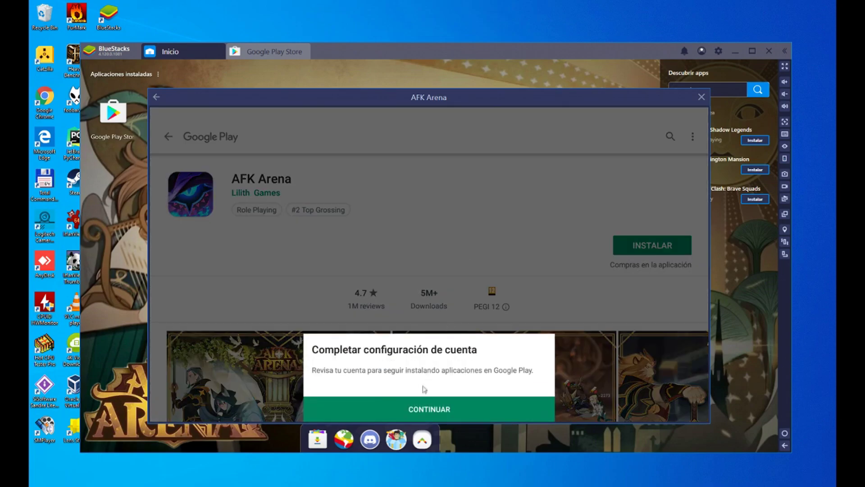
left_click(432, 409)
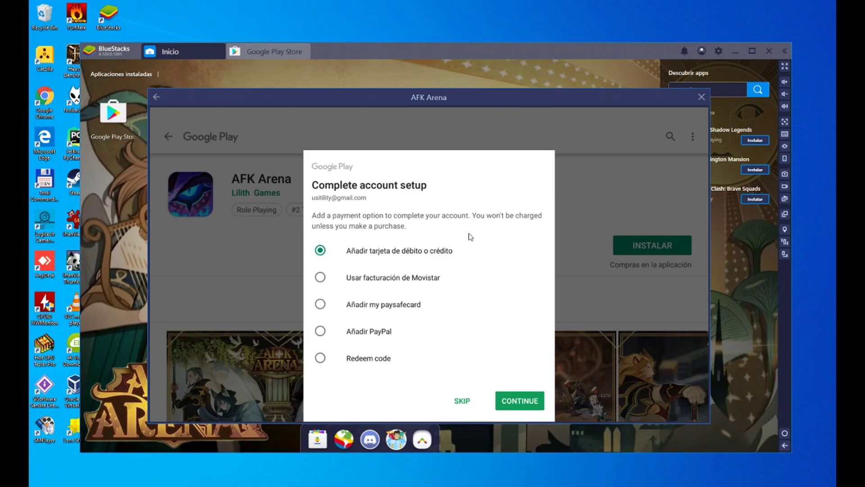
left_click(461, 401)
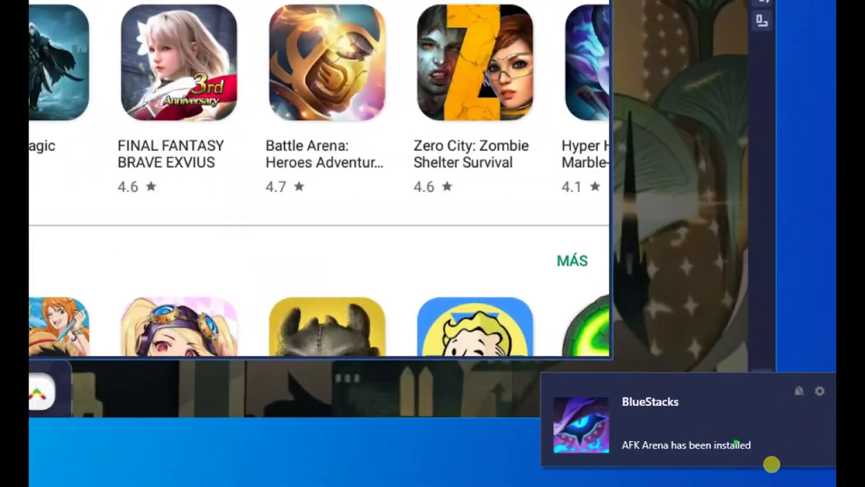
mouse_move(704, 483)
left_mouse_down()
mouse_move(808, 456)
mouse_move(748, 483)
left_mouse_up()
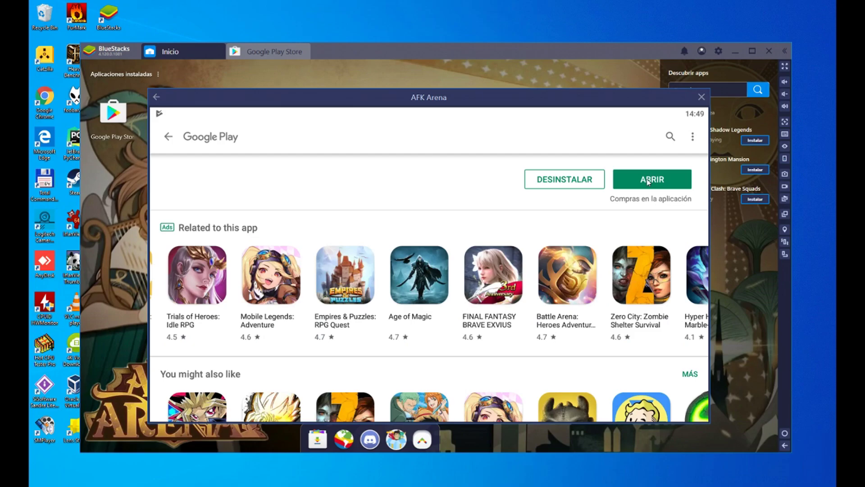
Launch AFK Arena, dismiss the on-screen controls hint, and review the game controls list before closing it.
left_click(647, 181)
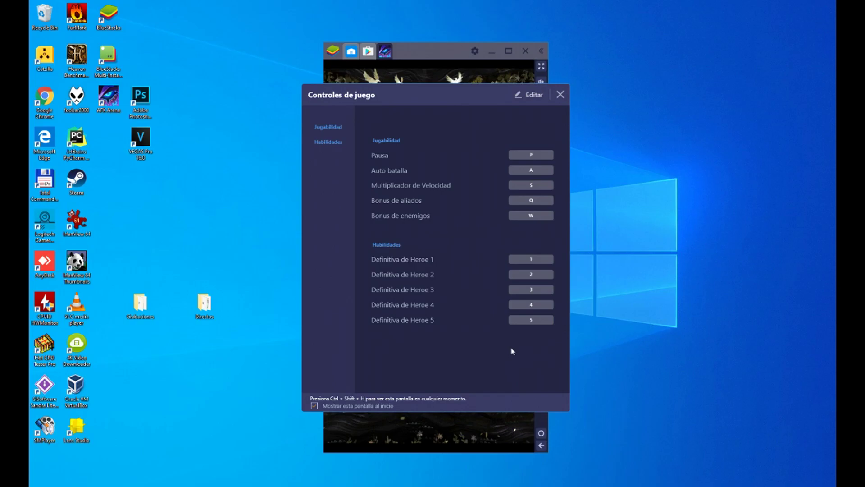
left_click(560, 95)
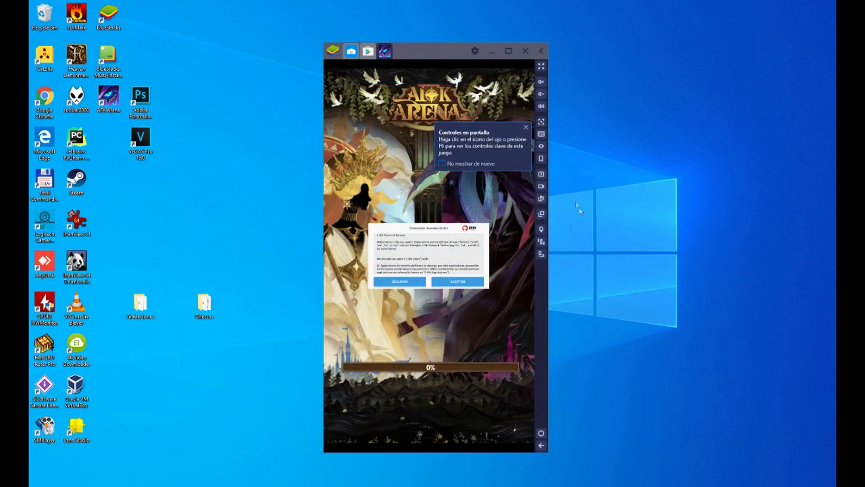
left_click(526, 128)
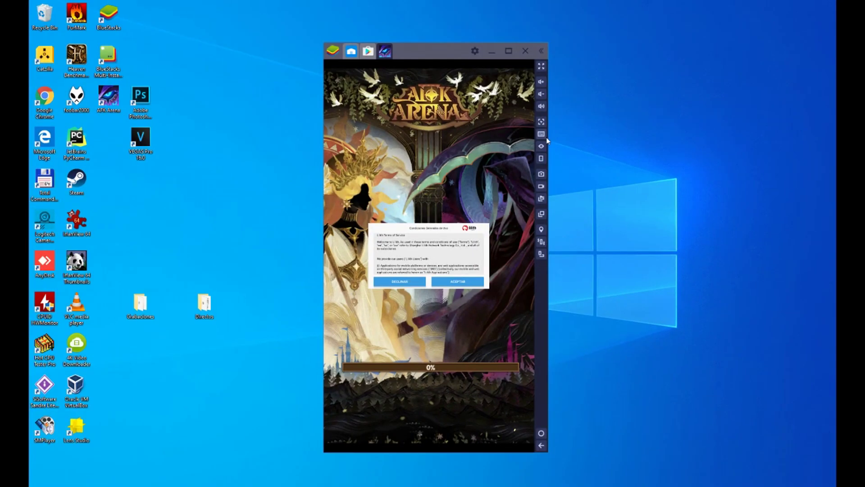
left_click(535, 131)
left_click(560, 94)
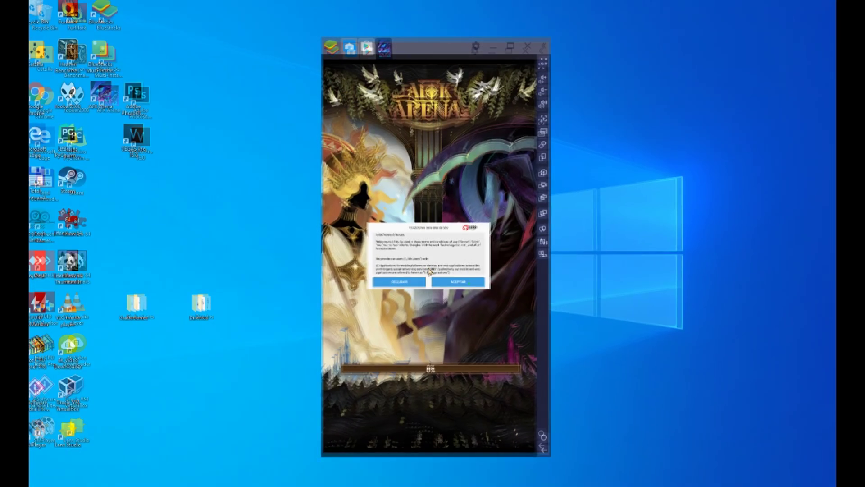
Accept the game's terms of service and close the game controls list.
left_click(459, 284)
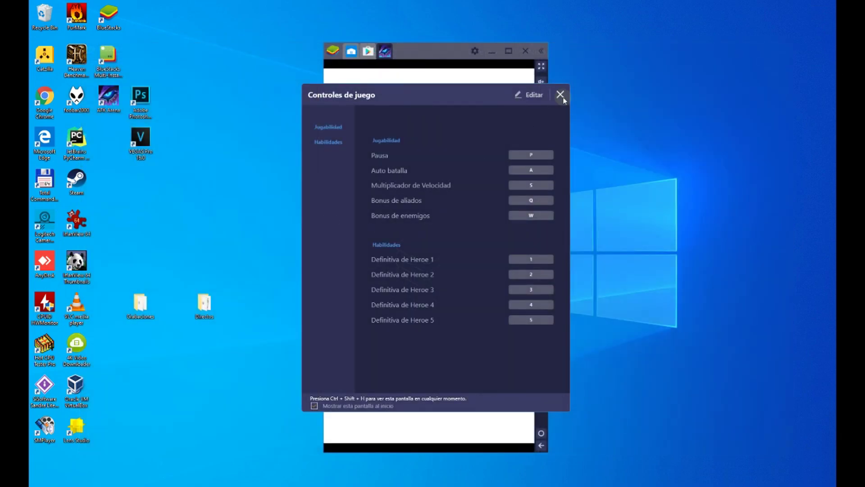
left_click(560, 95)
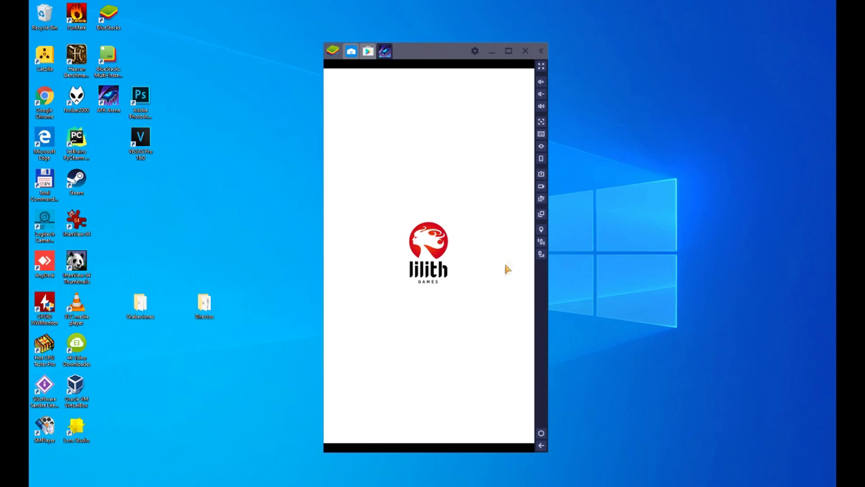